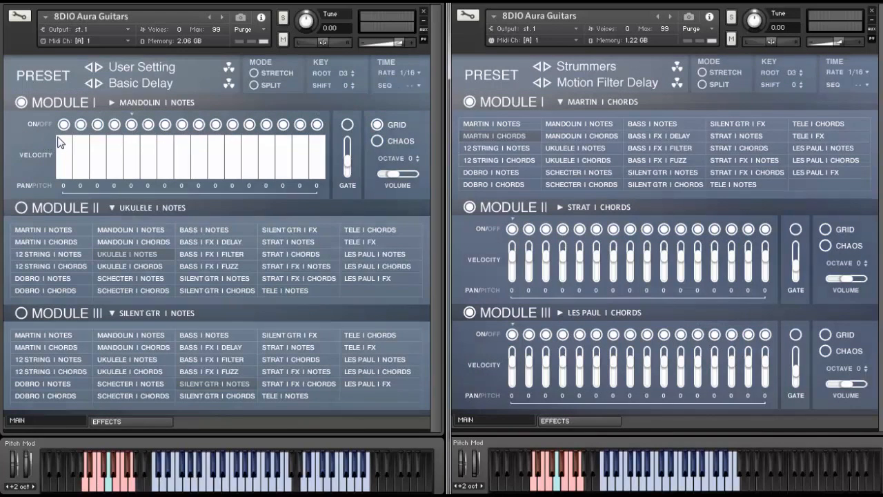
- Draw an uneven velocity pattern across the 16 steps of Module I's mandolin grid
mouse_move(58, 142)
mouse_down()
mouse_move(98, 165)
mouse_move(232, 145)
mouse_move(292, 169)
mouse_move(321, 168)
mouse_up()
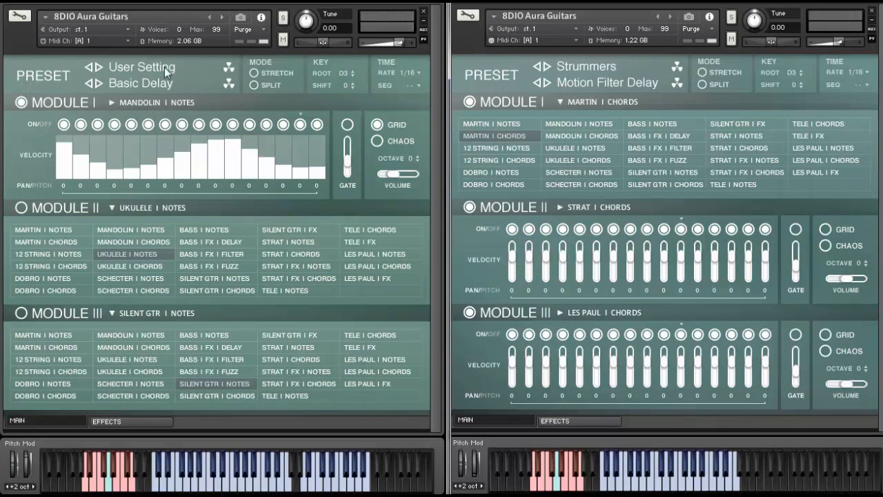
mouse_move(319, 135)
mouse_down()
mouse_move(49, 135)
mouse_move(58, 135)
mouse_up()
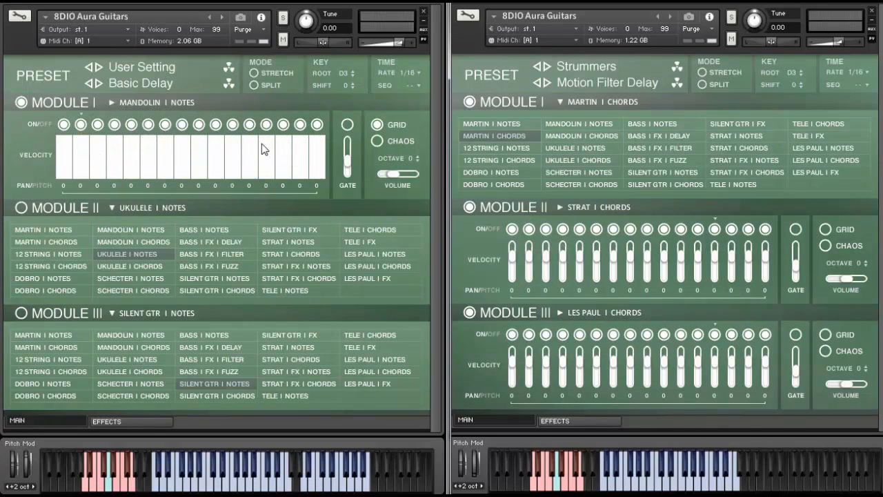
mouse_move(70, 141)
mouse_down()
mouse_move(165, 182)
mouse_move(217, 189)
mouse_move(320, 140)
mouse_up()
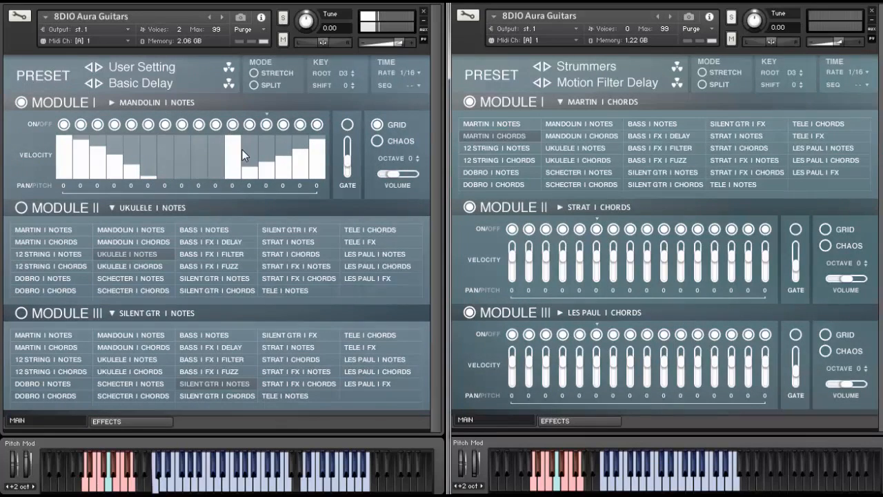
drag(218, 135, 197, 128)
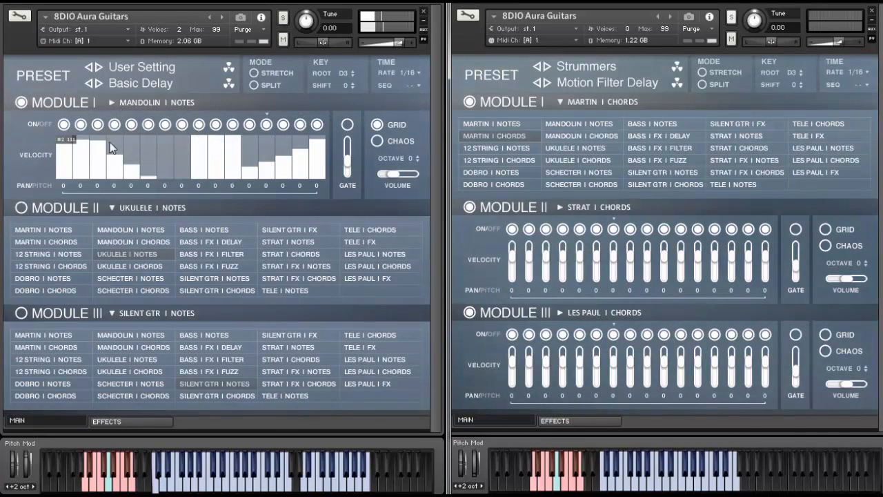
drag(104, 140, 131, 136)
drag(87, 162, 28, 198)
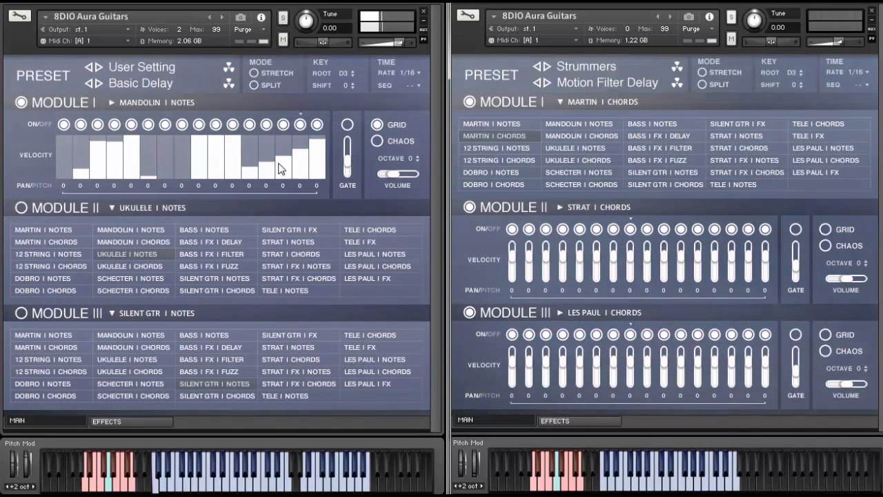
drag(278, 168, 334, 186)
click(64, 138)
- Switch off steps 5 and 13 in Module I's on/off row, leaving the other steps active
click(114, 124)
click(182, 124)
click(266, 125)
click(115, 125)
click(132, 125)
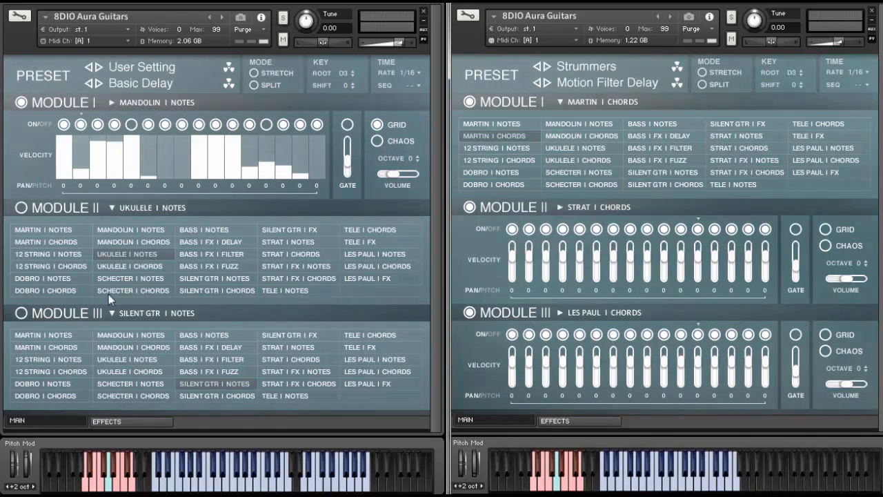
- Enable Modules II and III and show their step sequencers in place of the instrument lists
click(21, 208)
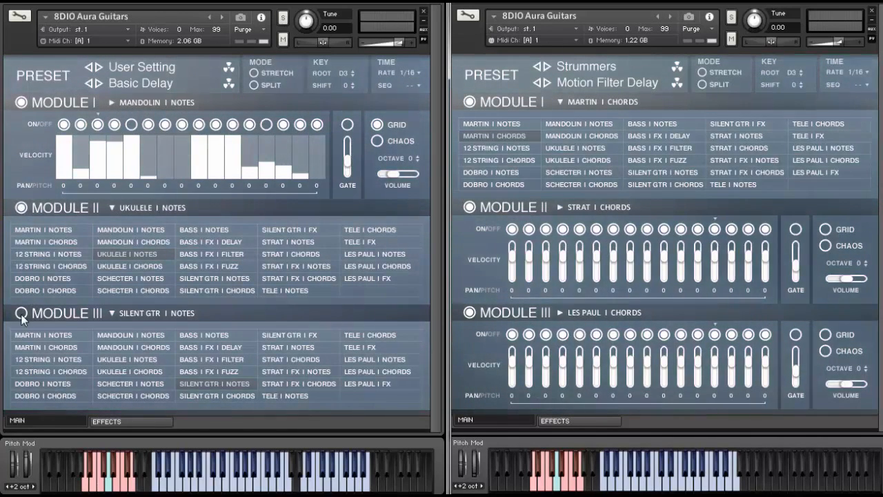
click(113, 209)
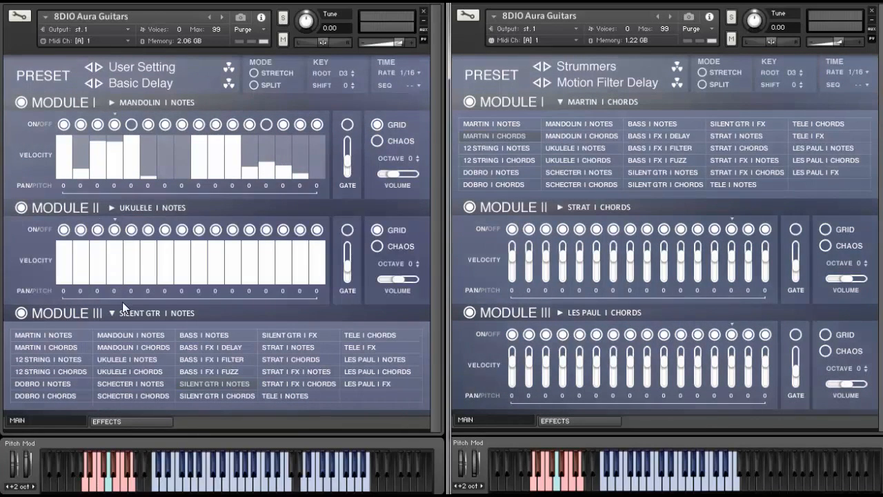
click(113, 313)
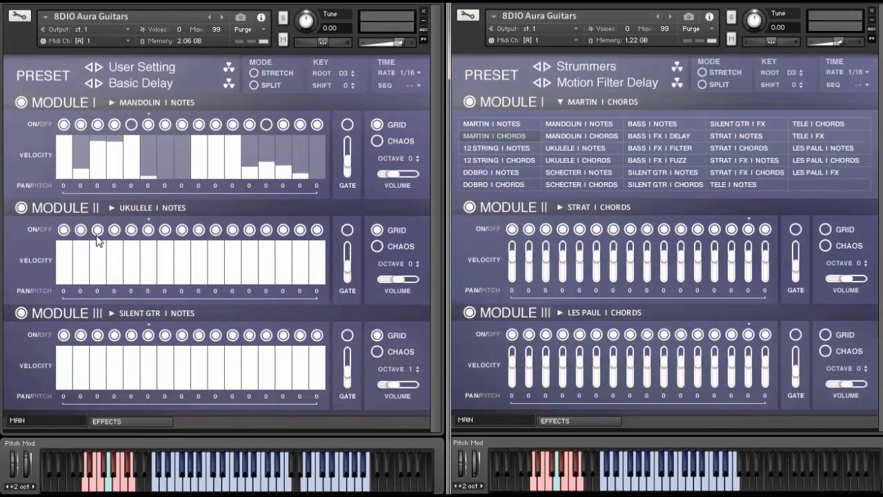
- Draw varied velocity patterns across the steps of Module II's ukulele grid and Module III's silent guitar grid
drag(82, 272, 130, 242)
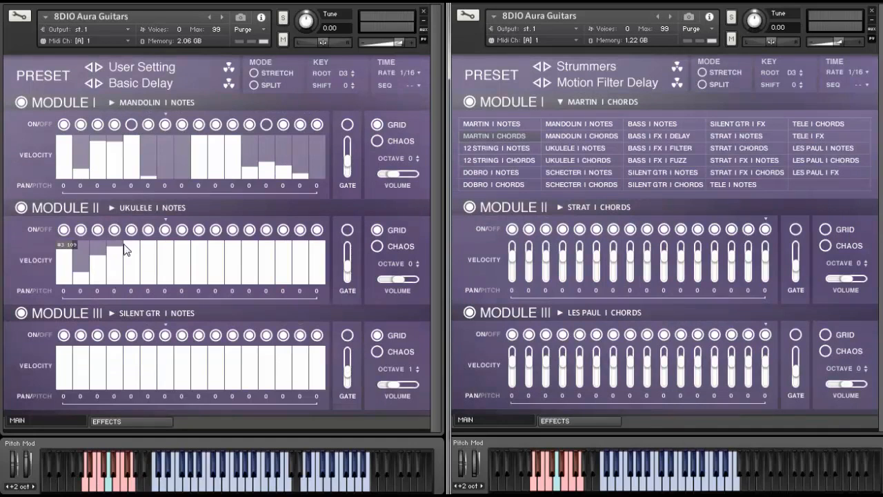
mouse_move(197, 277)
mouse_down()
mouse_move(228, 258)
mouse_move(220, 247)
mouse_move(313, 267)
mouse_move(318, 279)
mouse_up()
mouse_move(84, 385)
mouse_down()
mouse_move(101, 373)
mouse_move(128, 378)
mouse_up()
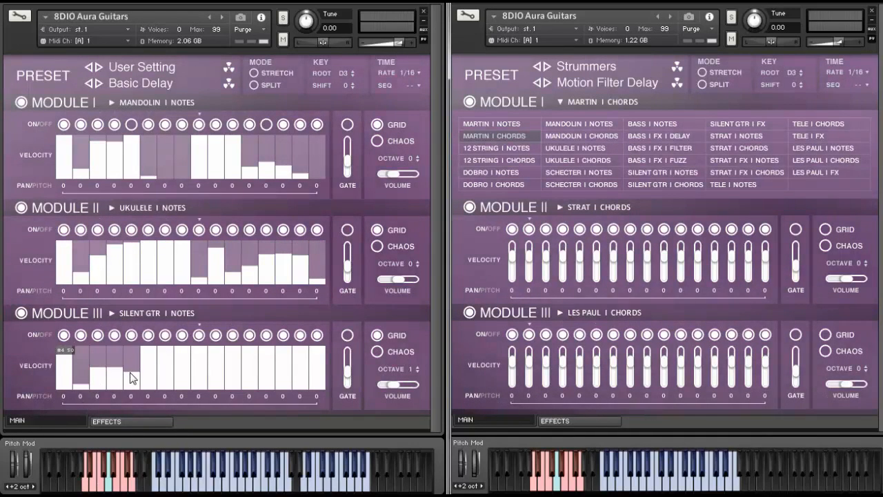
mouse_move(195, 382)
mouse_down()
mouse_move(203, 343)
mouse_move(251, 374)
mouse_move(292, 380)
mouse_move(246, 397)
mouse_up()
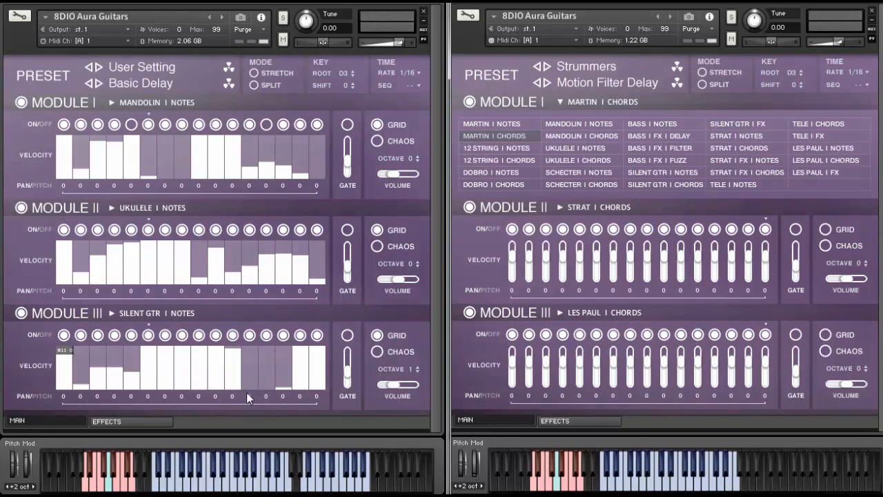
- Switch off steps 5 and 13 in both Module II and Module III
click(266, 336)
click(132, 229)
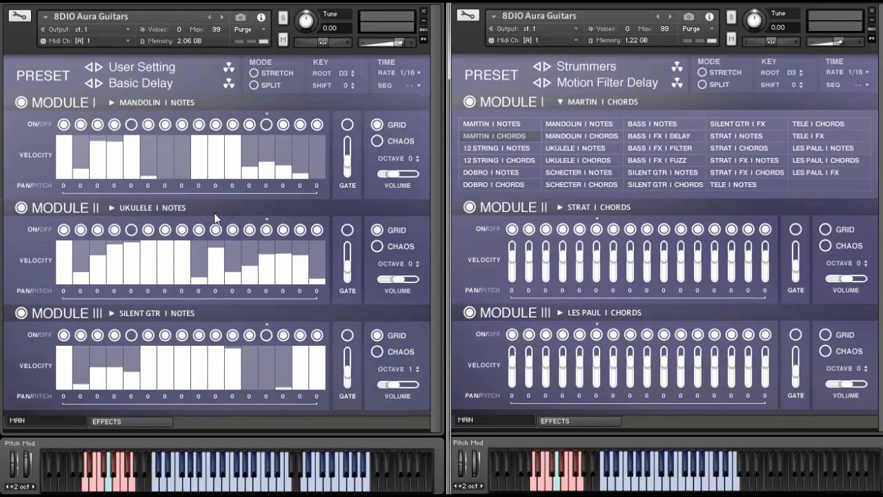
click(249, 229)
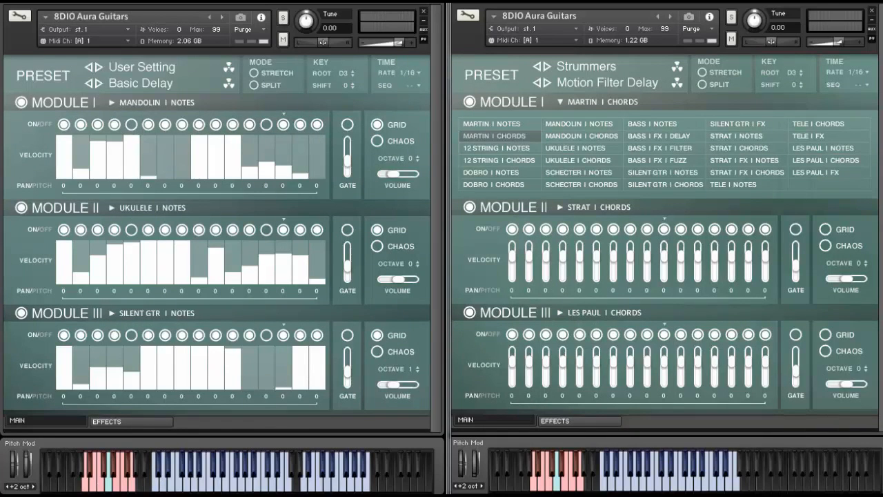
- Turn on Chaos in all three modules and randomise their step on/off and velocity rows
click(377, 140)
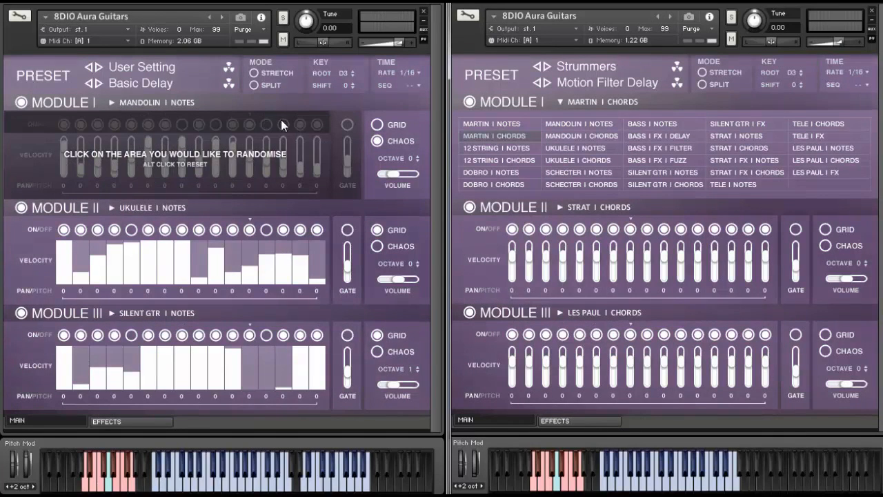
click(389, 247)
click(289, 229)
click(377, 351)
click(269, 332)
click(278, 358)
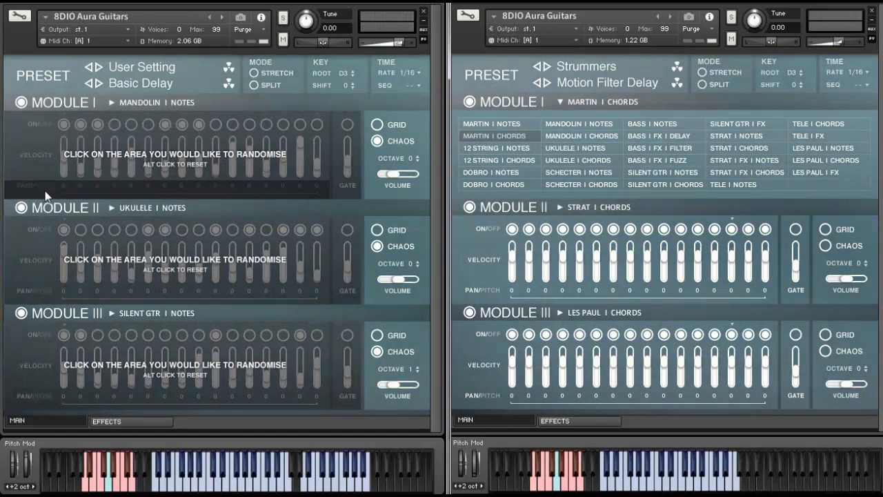
- Randomise the pan/pitch row in each of the three modules
click(101, 183)
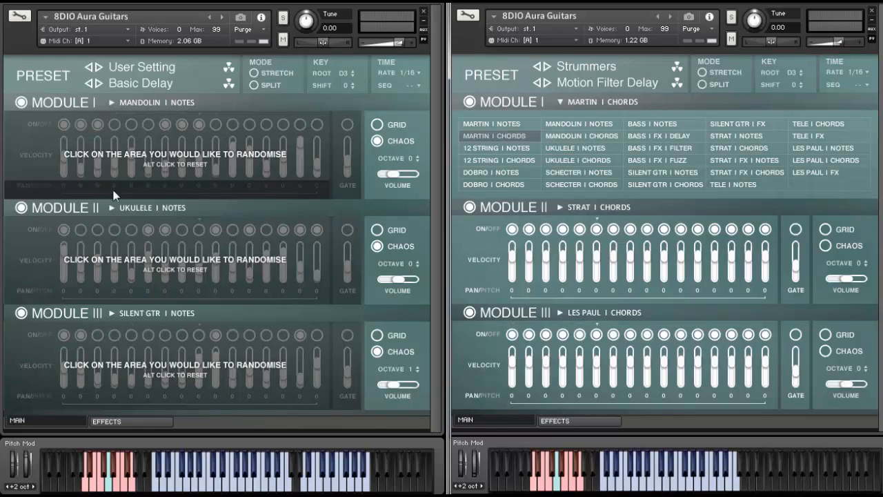
click(160, 290)
click(183, 398)
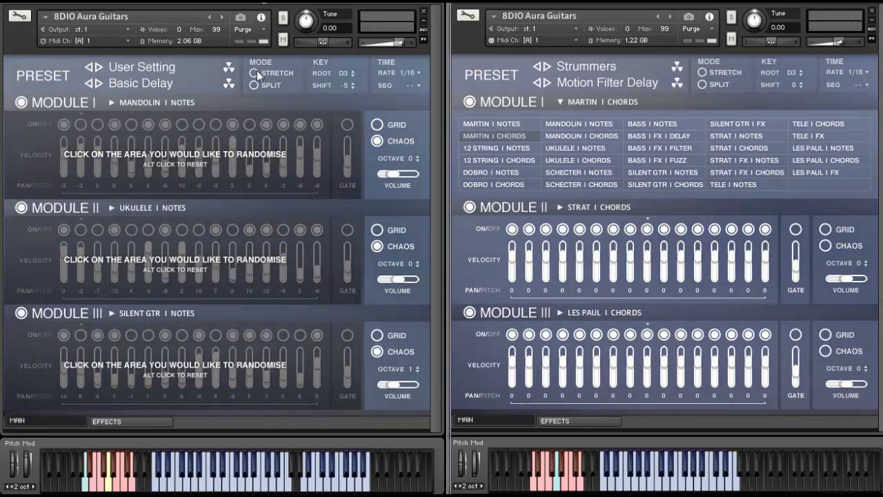
- Set the left instrument's mode to Stretch and re-randomise its modules' step and velocity rows plus Module I's pan/pitch row
click(254, 72)
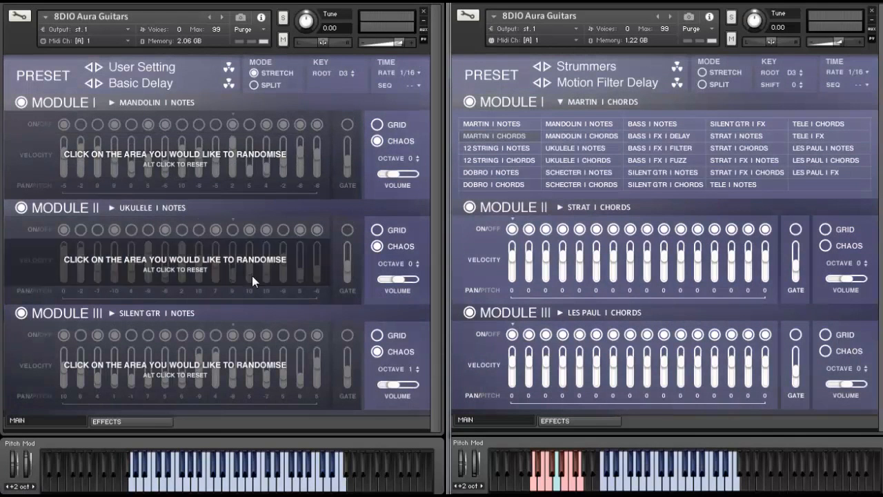
click(282, 338)
click(275, 233)
click(279, 258)
click(280, 231)
click(265, 134)
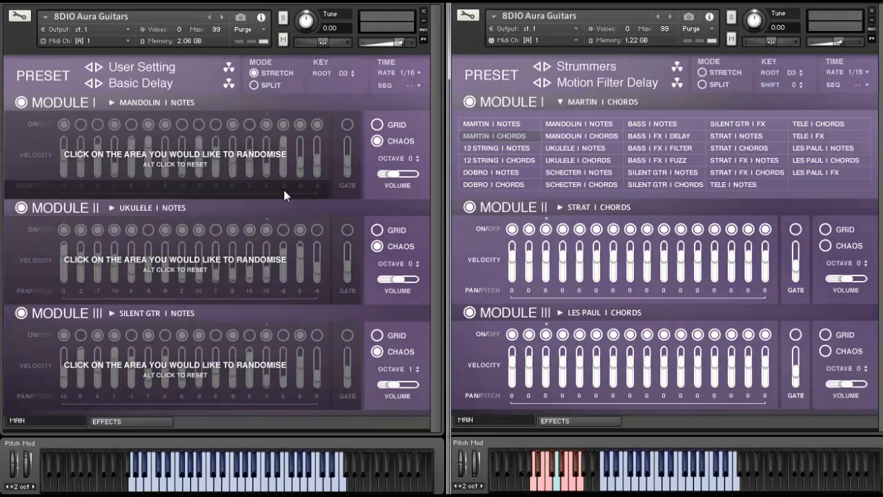
click(284, 190)
click(283, 126)
click(283, 126)
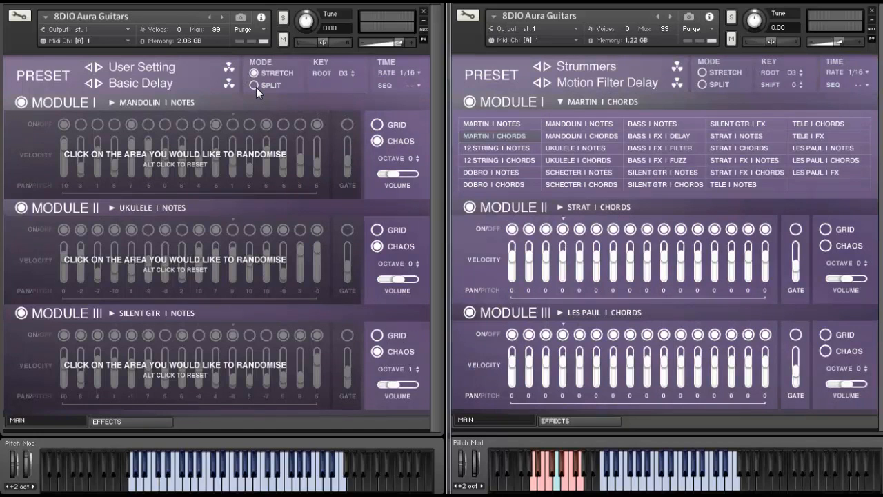
- Set the left instrument's mode to Split and open the instrument lists of all three modules
click(254, 86)
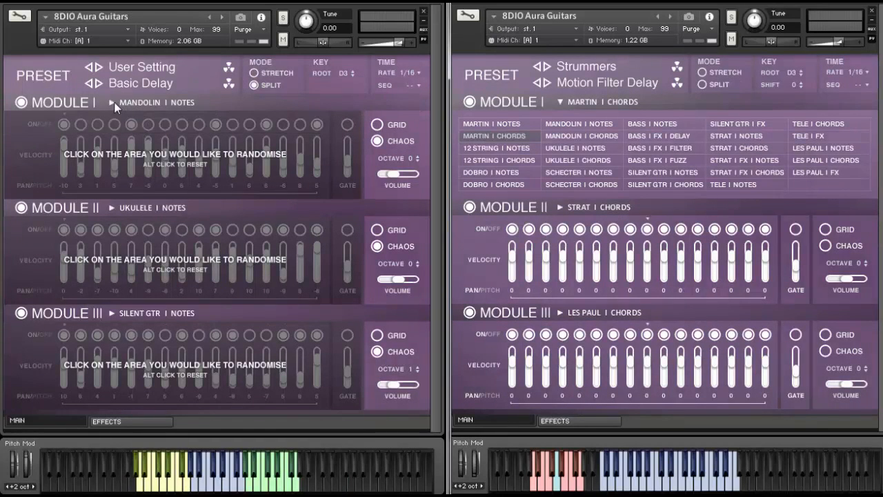
click(111, 314)
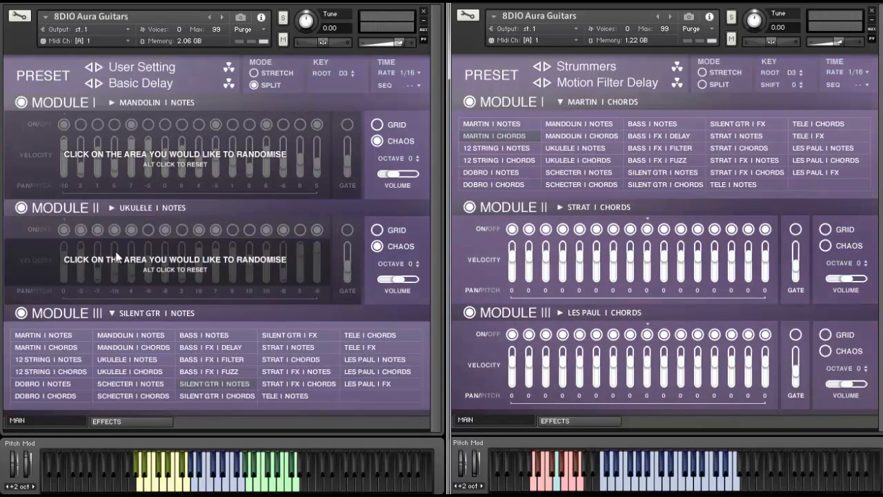
click(111, 208)
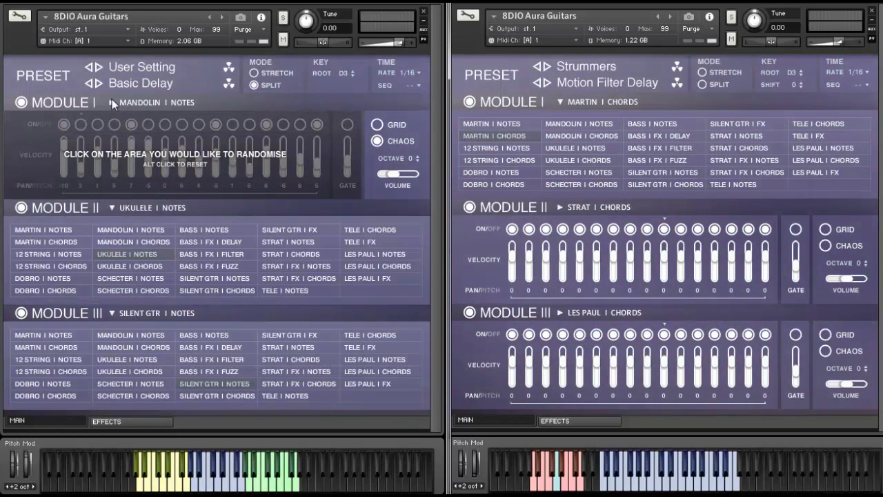
click(112, 103)
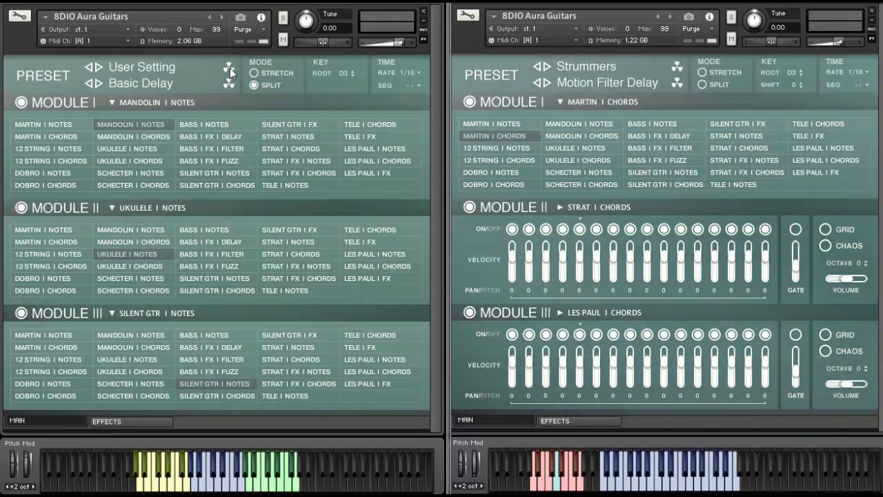
- Randomise the left instrument's sound preset repeatedly to load new guitars into the modules
click(230, 69)
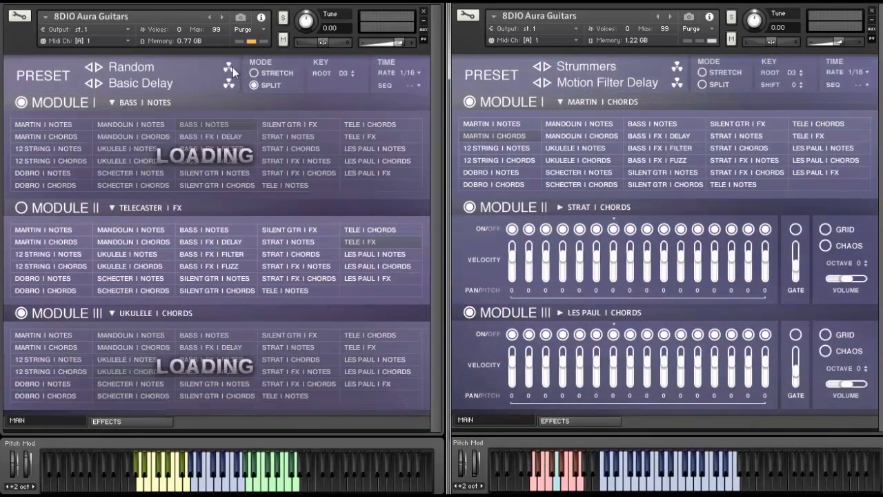
click(232, 67)
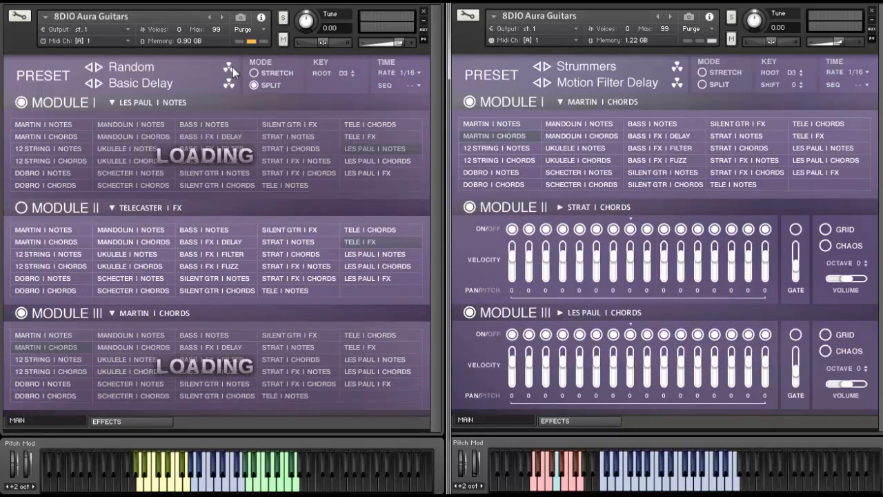
click(233, 67)
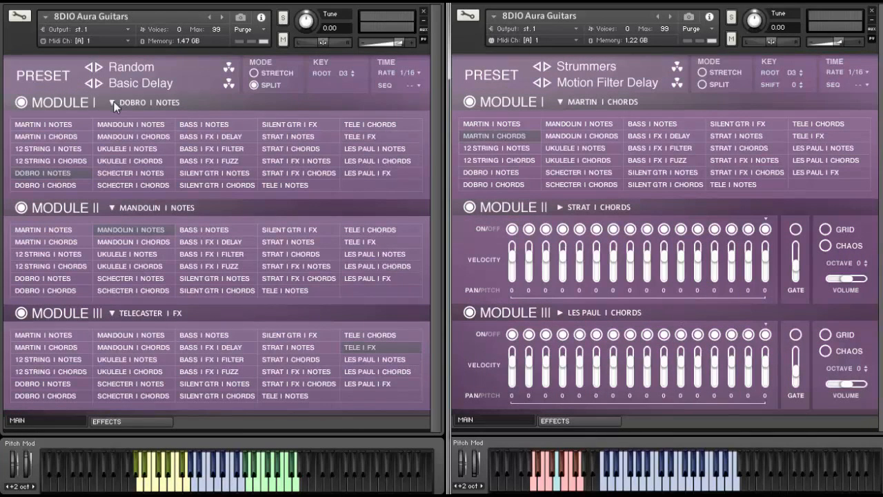
- Show the step sequencers of all three modules again in place of their instrument lists
click(114, 102)
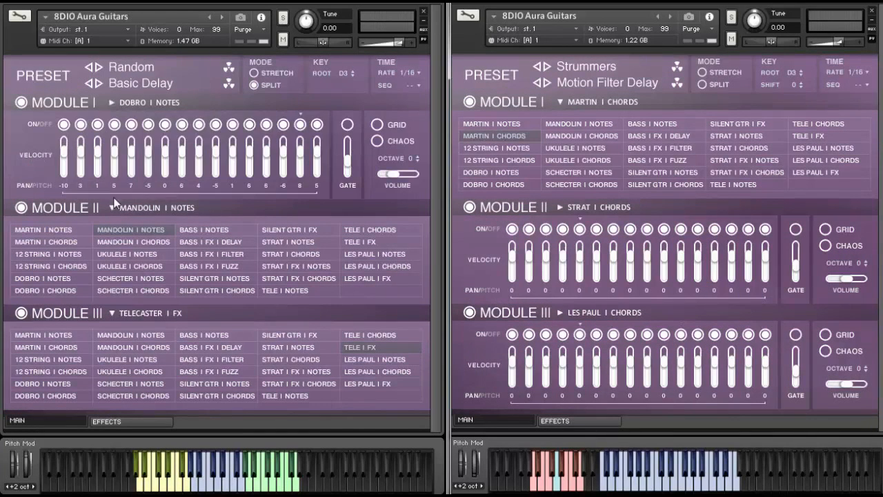
click(110, 208)
click(112, 307)
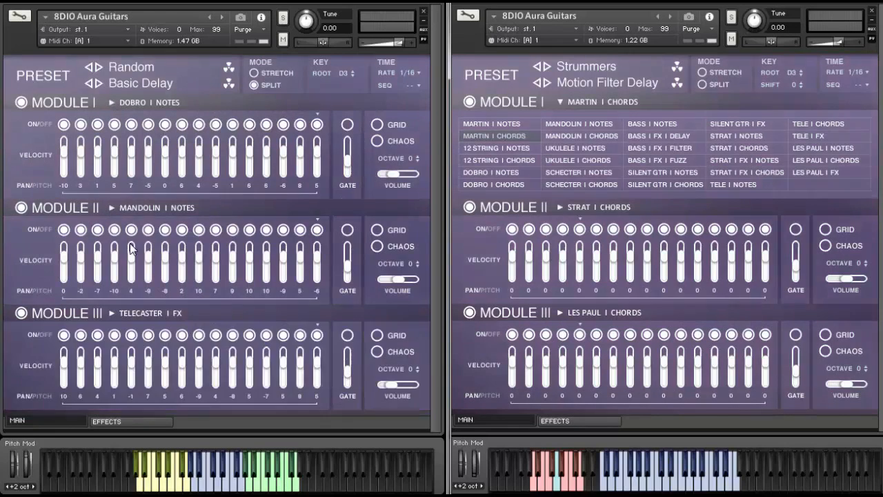
- Turn on Chaos for all three newly loaded modules and randomise their step on/off and velocity rows
click(377, 141)
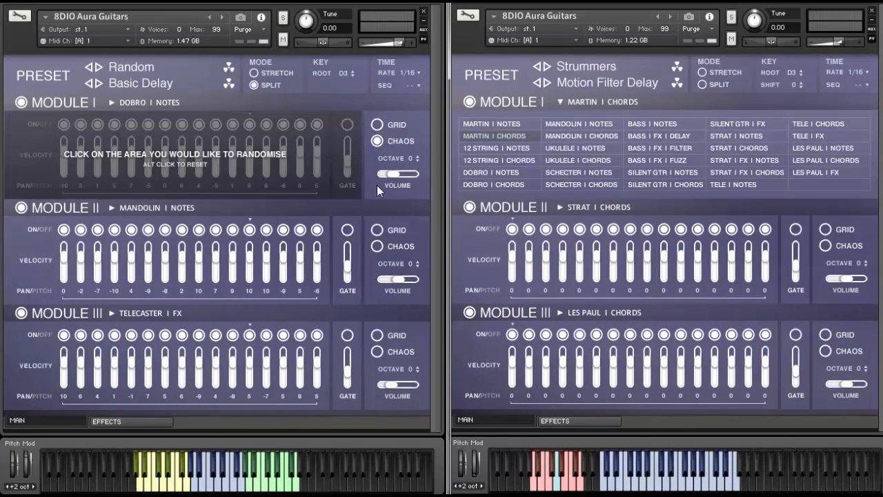
click(377, 247)
click(376, 351)
click(241, 331)
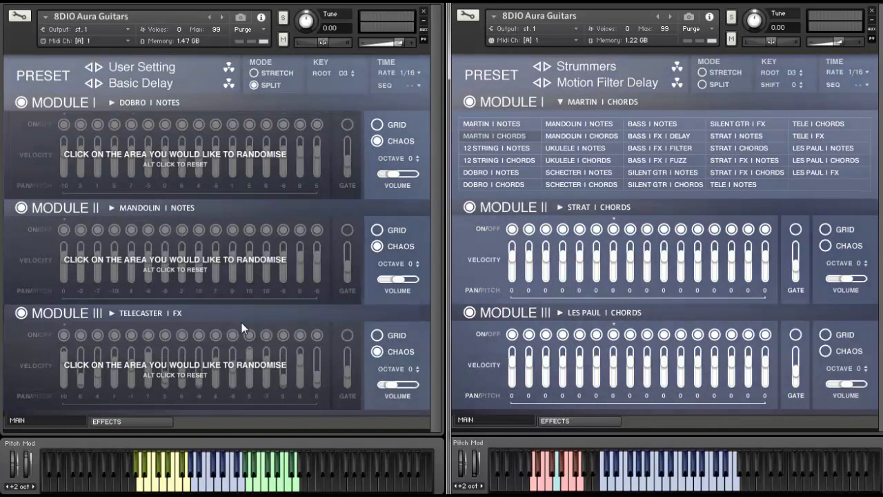
click(257, 222)
click(257, 254)
click(251, 156)
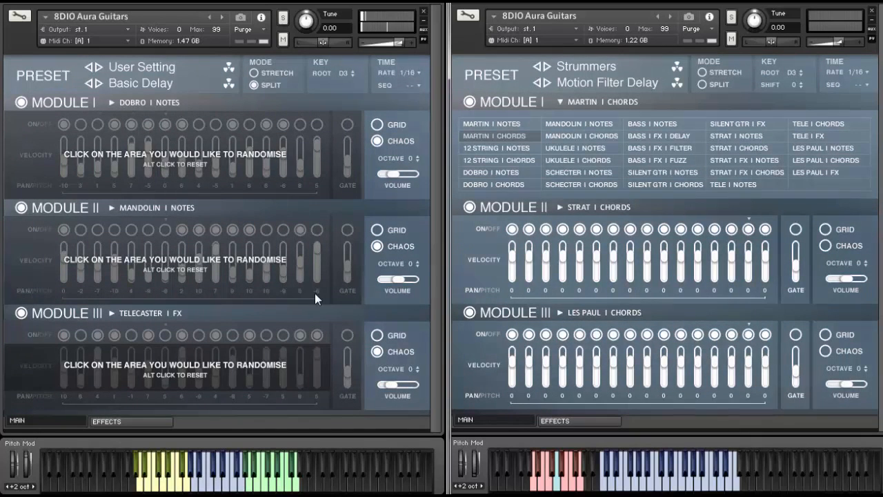
- Randomise the left instrument's sound and effects presets, and reset the on/off and velocity rows in all three modules
click(228, 67)
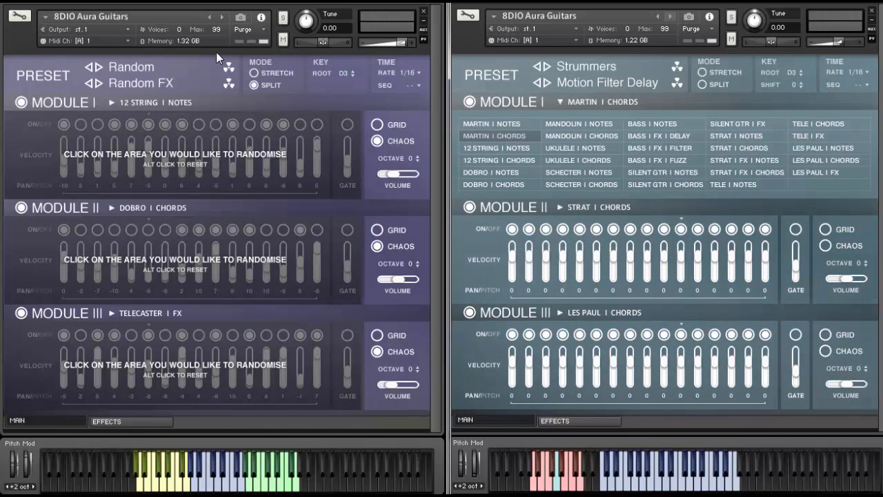
click(259, 126)
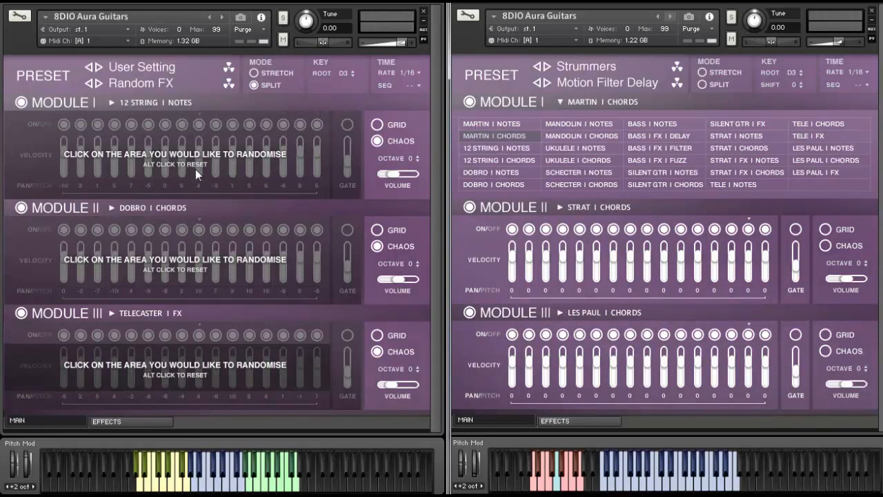
- Turn off Chaos for all three modules of the left instrument
click(377, 350)
click(377, 246)
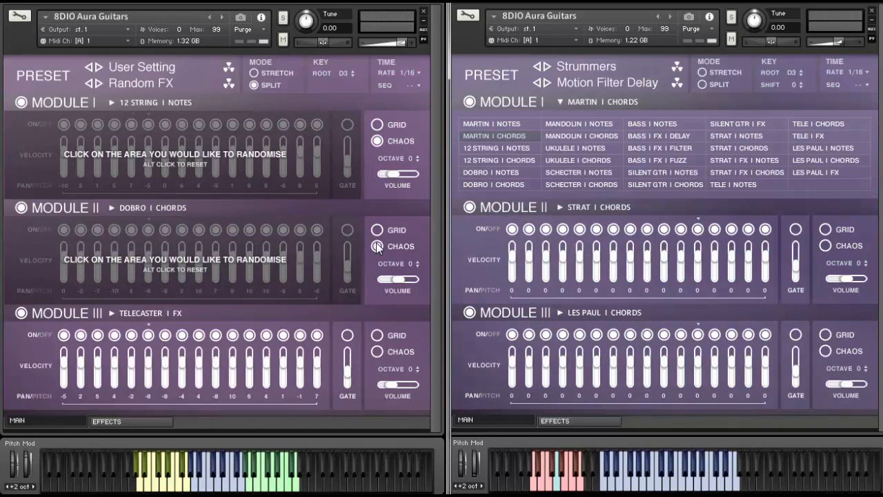
click(376, 142)
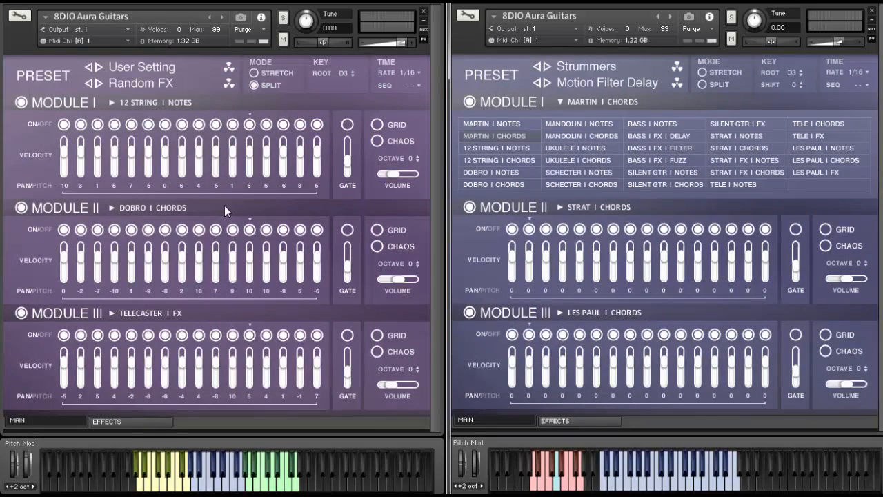
- Randomise the left instrument's sound preset and switch Module III back on
click(229, 68)
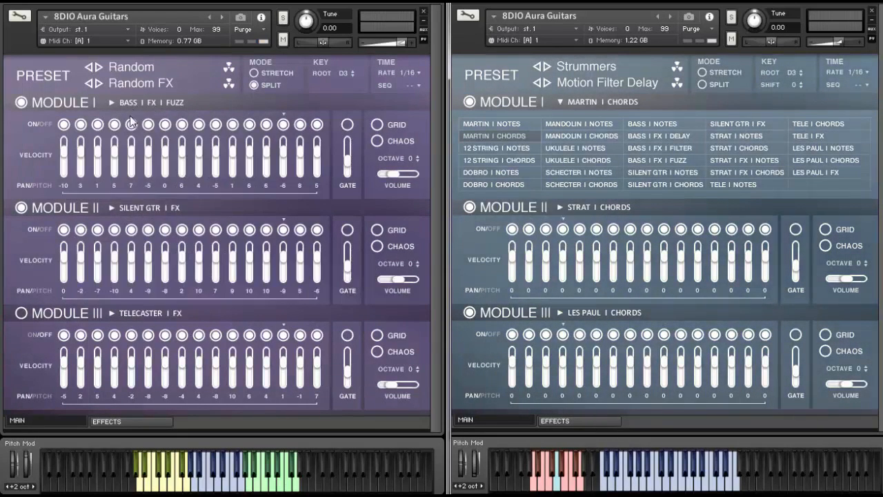
click(22, 314)
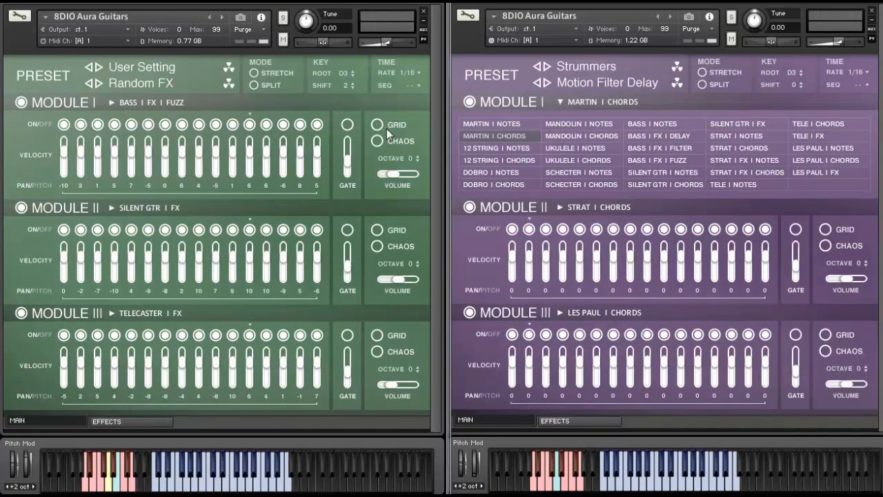
- Turn on the Grid view for the velocity rows of all three modules in the left instrument
click(382, 125)
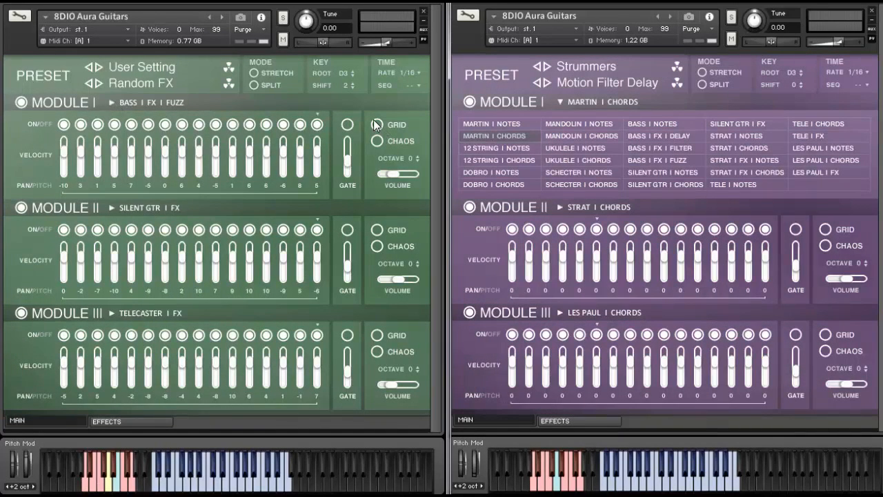
click(377, 231)
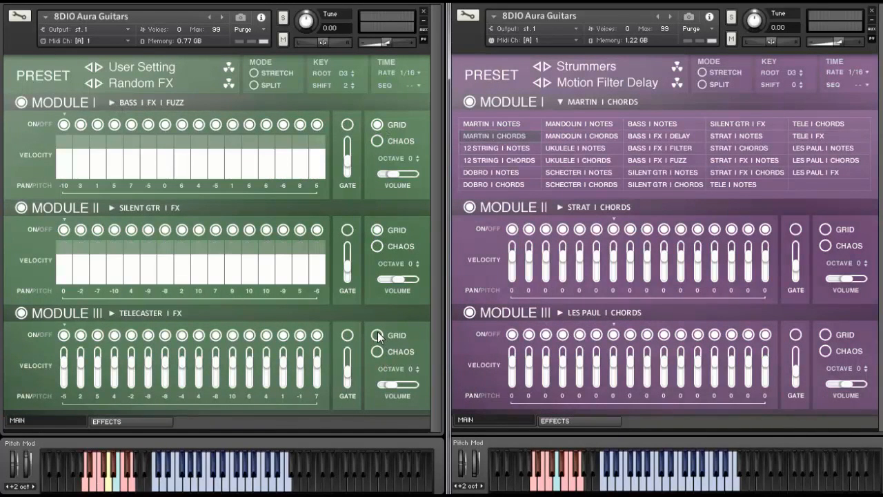
click(377, 335)
- Switch off the fifth and tenth steps in Modules III and II, and the tenth step in Module I
click(131, 334)
click(215, 335)
click(131, 230)
click(216, 229)
click(216, 124)
- Draw uneven velocity curves across the grids of all three modules, dropping Module I to zero around its fifth to eighth steps
mouse_move(63, 143)
mouse_down()
mouse_move(142, 180)
mouse_move(252, 160)
mouse_up()
mouse_move(278, 265)
mouse_down()
mouse_move(86, 271)
mouse_move(275, 263)
mouse_up()
mouse_move(61, 357)
mouse_down()
mouse_move(216, 373)
mouse_move(321, 348)
mouse_up()
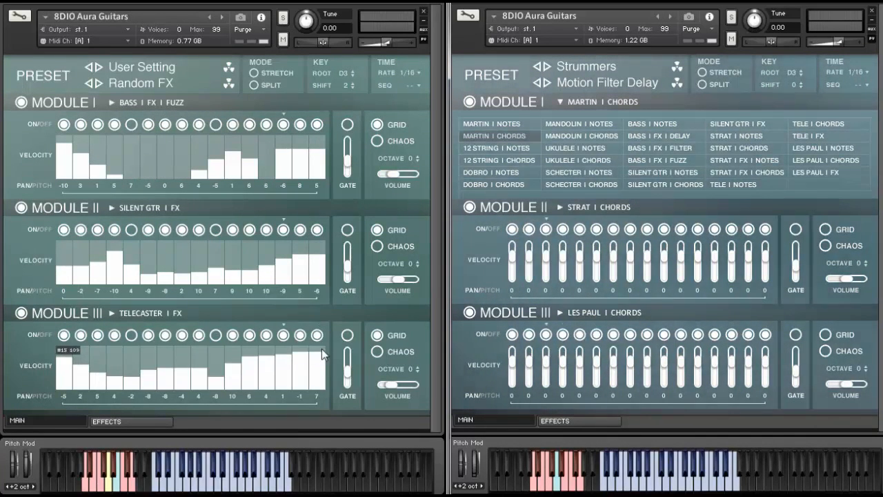
- Turn off the Grid view in all three modules to show the velocity rows as sliders again
click(377, 335)
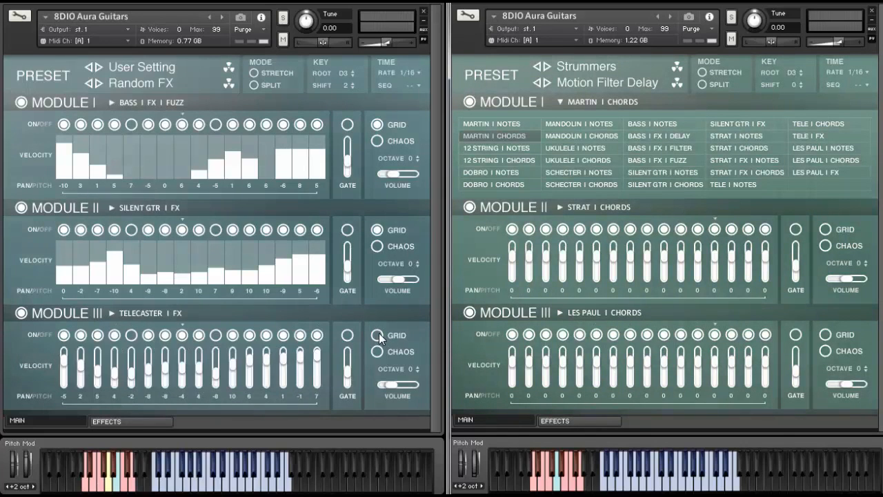
click(377, 231)
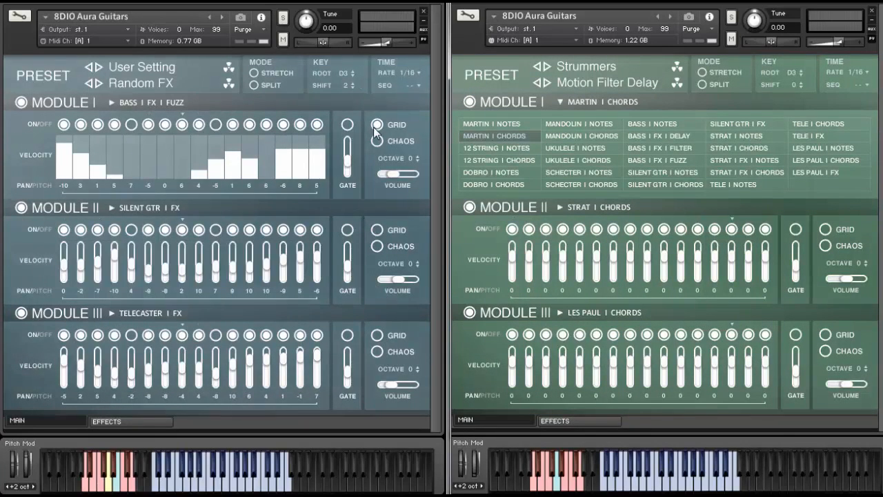
click(376, 126)
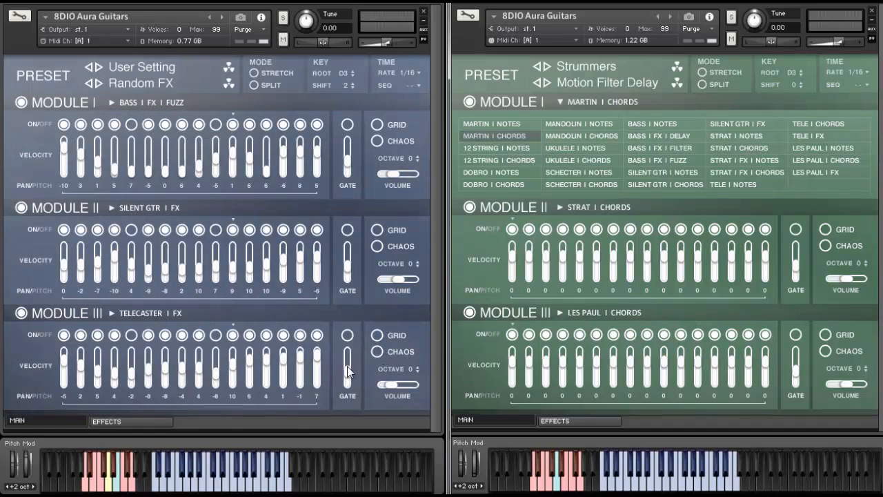
- Redraw Module III's velocity curve in its grid, high in the early steps and lower towards the end, and return to sliders
click(376, 336)
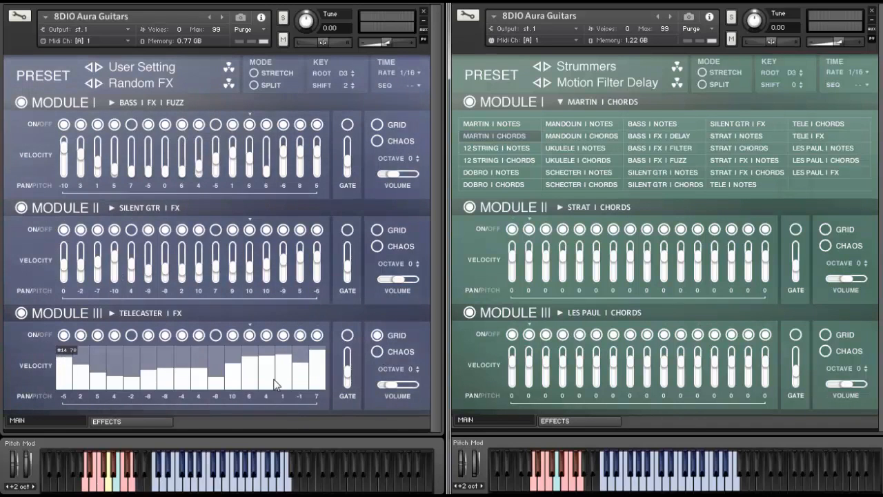
click(377, 335)
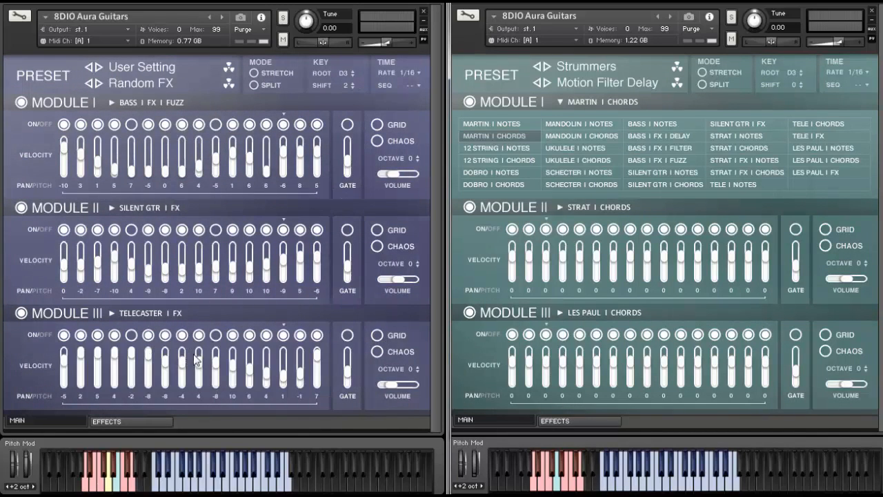